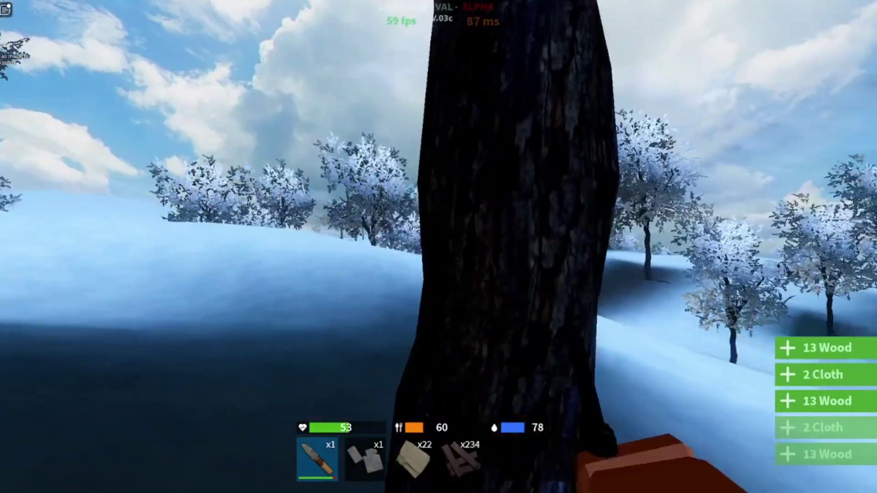
Step: Chop the tree with the knife, building up to 411 wood and 38 cloth
key(Tab)
key(Tab)
click(439, 248)
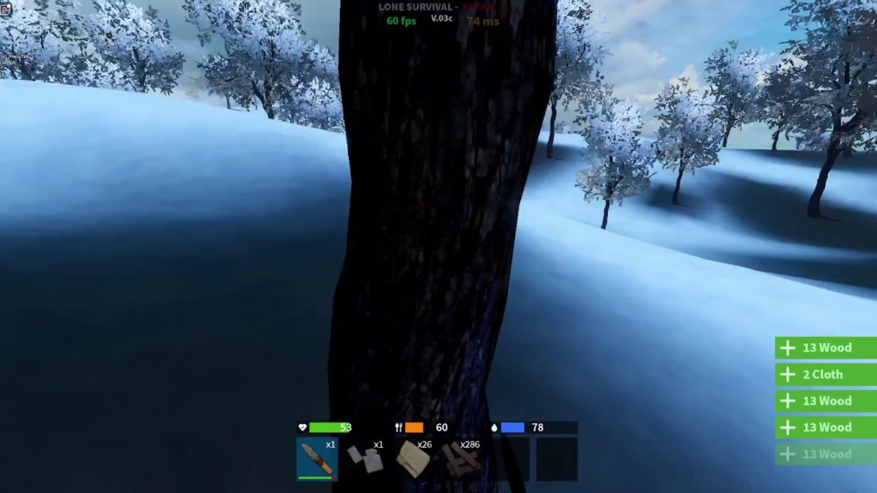
click(438, 247)
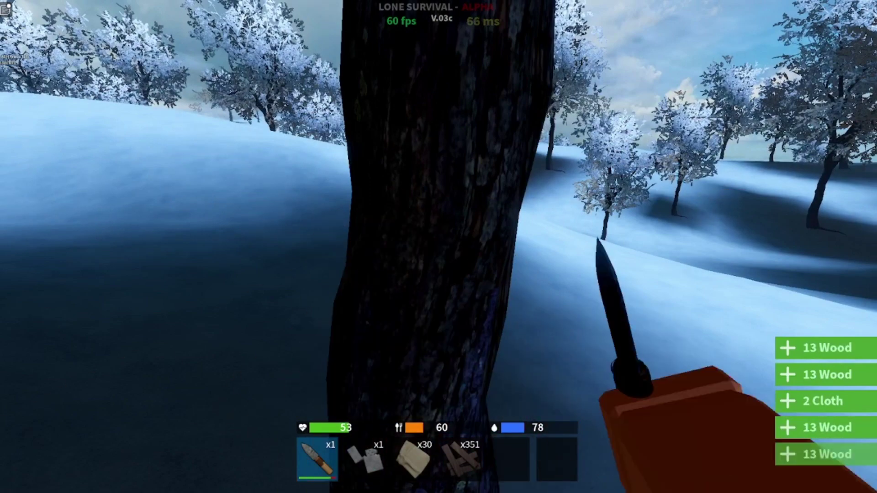
click(439, 247)
click(439, 247)
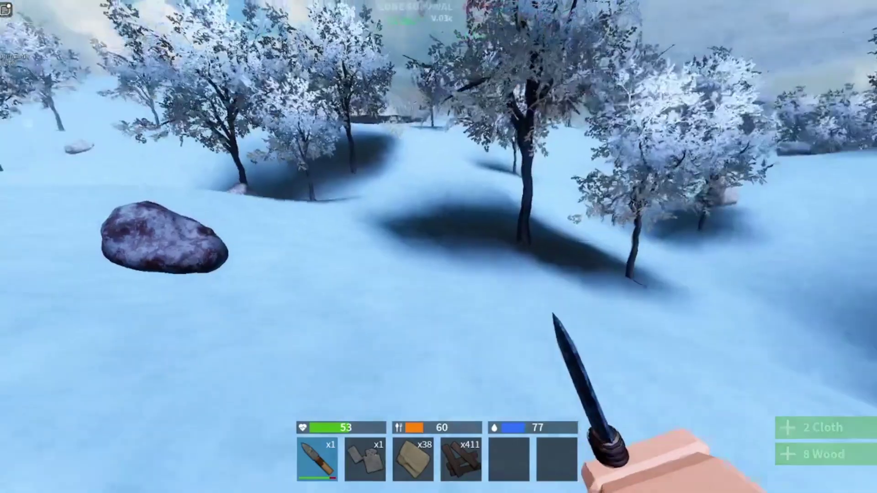
click(439, 247)
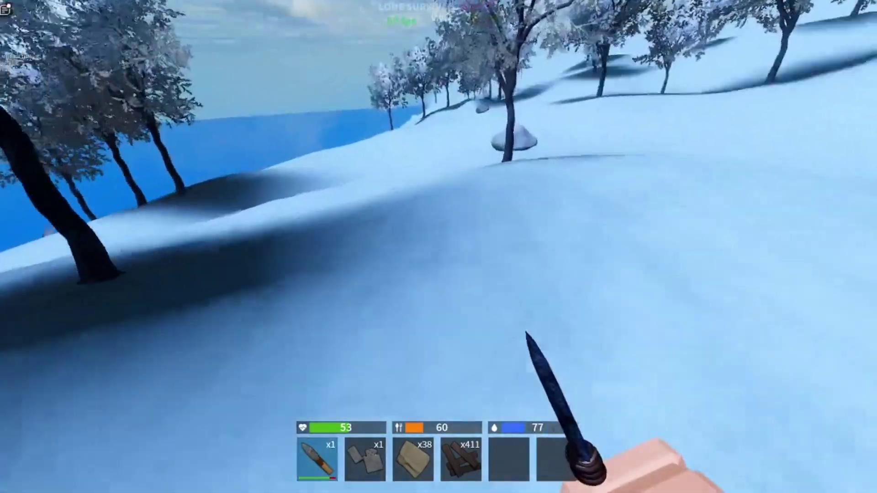
Step: Check the team page and map, then mine the nearby rocks for 88 stone
key(Tab)
click(505, 22)
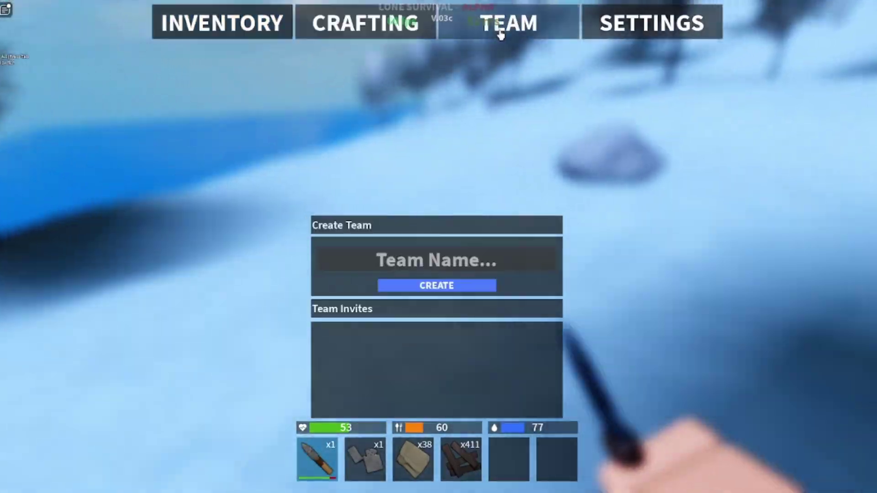
key(m)
key(m)
click(439, 247)
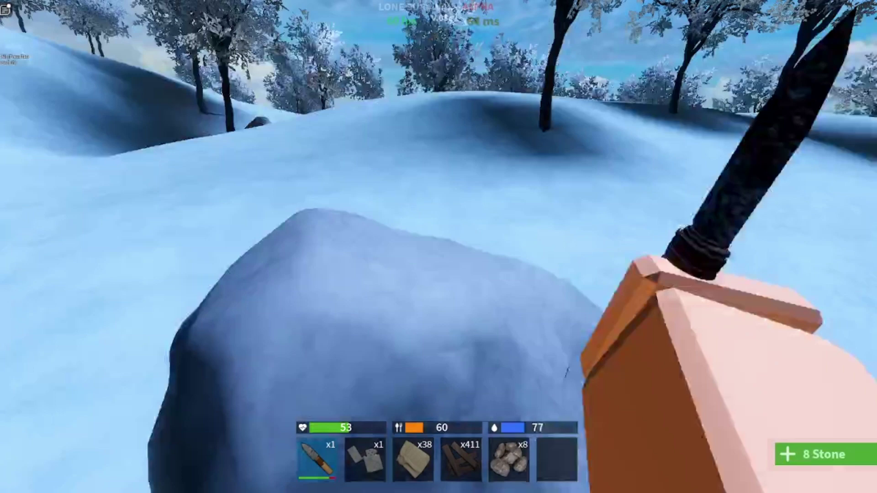
click(439, 247)
click(439, 247)
click(438, 247)
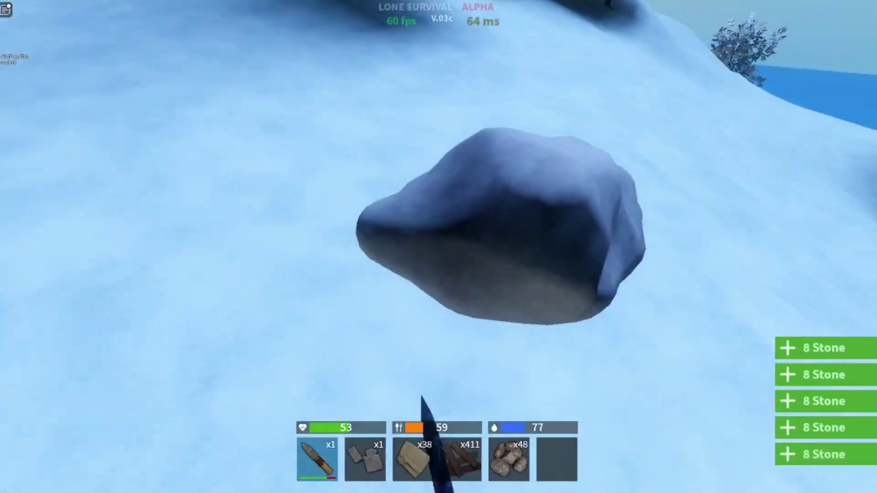
click(438, 247)
click(439, 246)
click(438, 247)
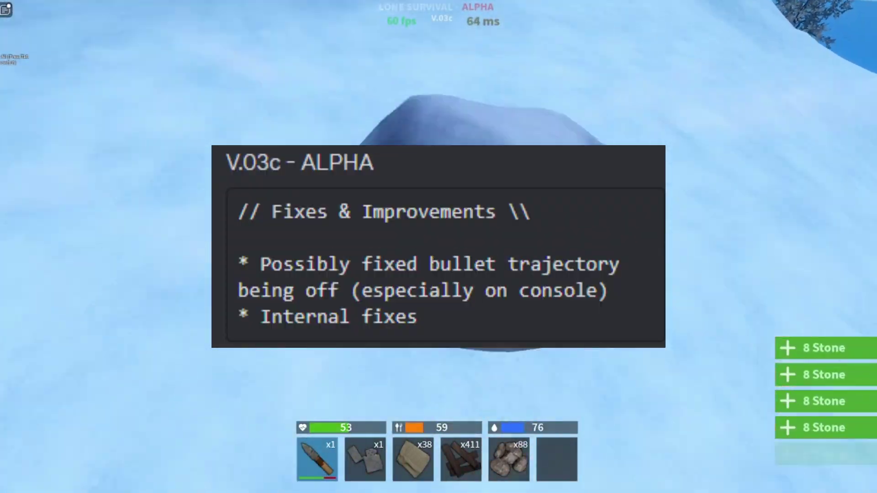
Step: Craft a Stone Pickaxe and move it into hotbar slot 1
key(Tab)
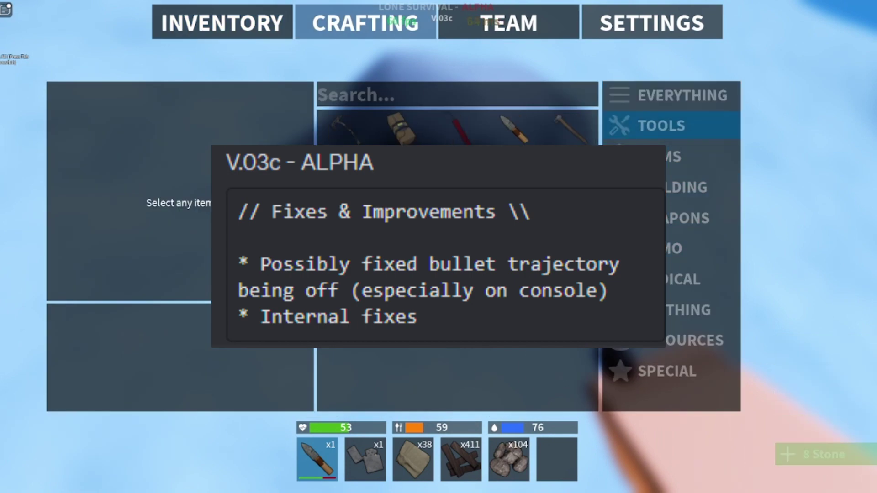
click(341, 127)
click(264, 396)
key(Tab)
key(6)
key(Tab)
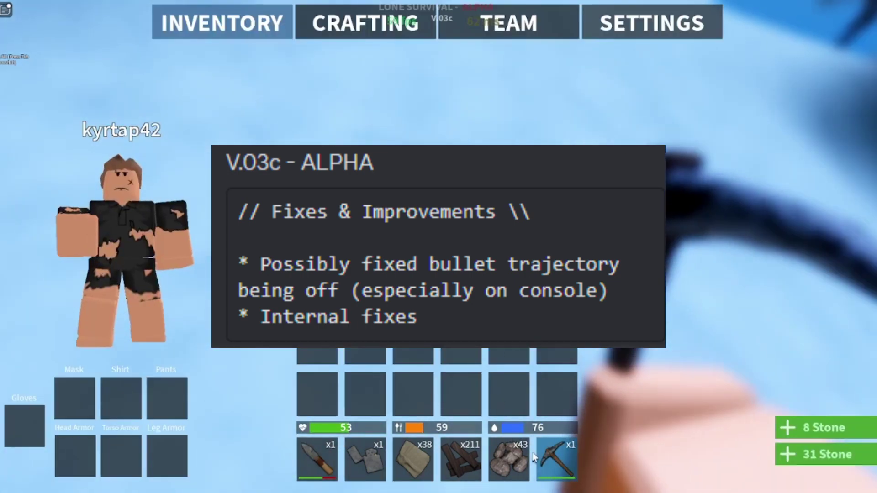
drag(556, 458, 316, 457)
key(Tab)
key(Tab)
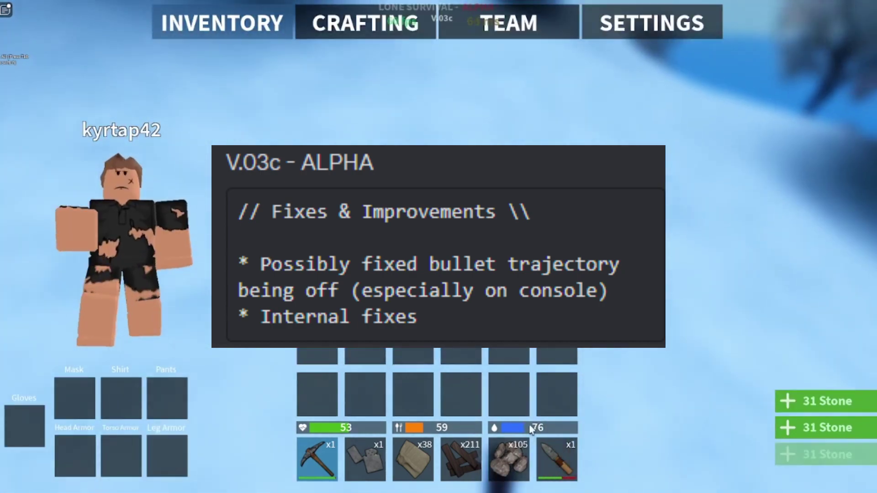
Step: Swap the stone and lighter hotbar slots from the crafting page
click(366, 23)
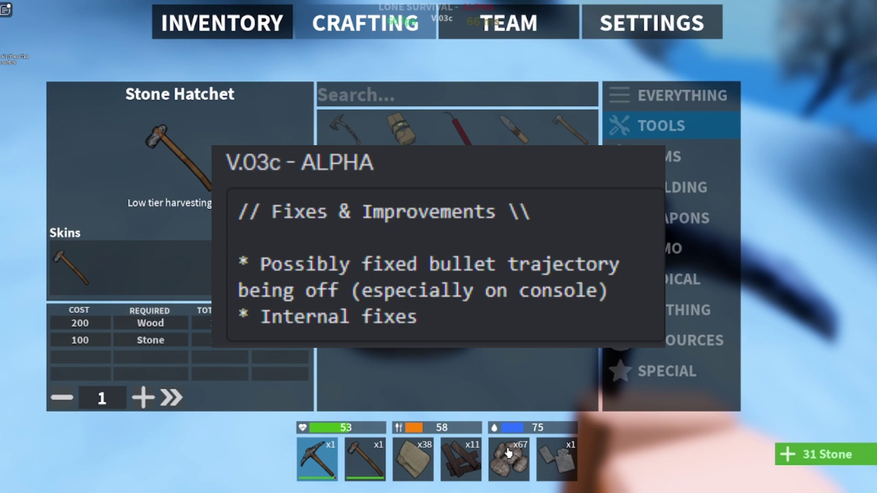
drag(508, 457, 556, 458)
key(Tab)
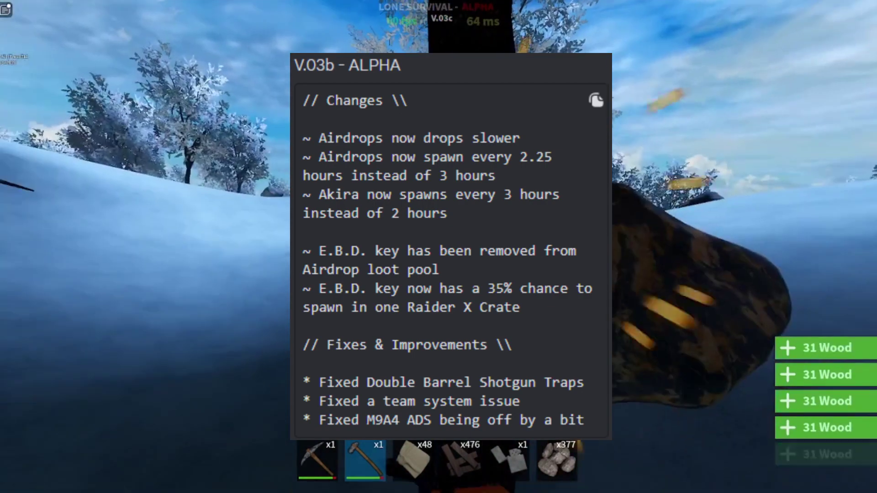
Step: Check the world map, then chop a tree for wood and cloth
key(m)
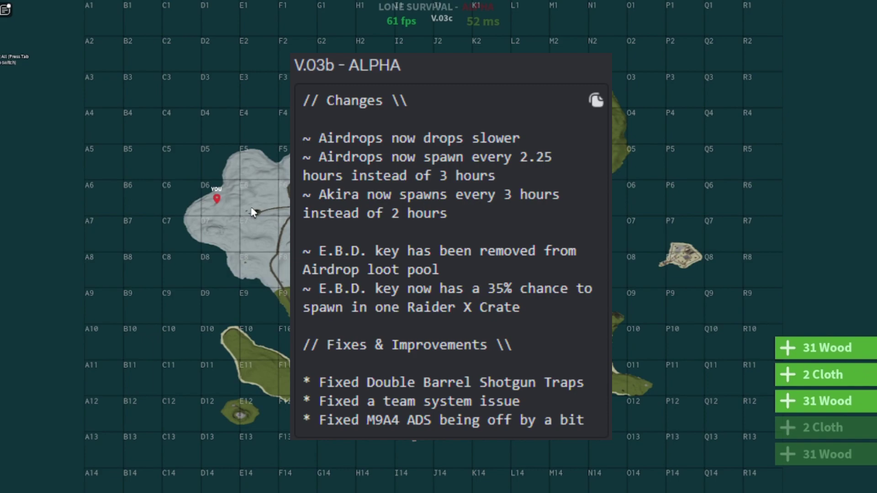
key(m)
key(Tab)
key(Tab)
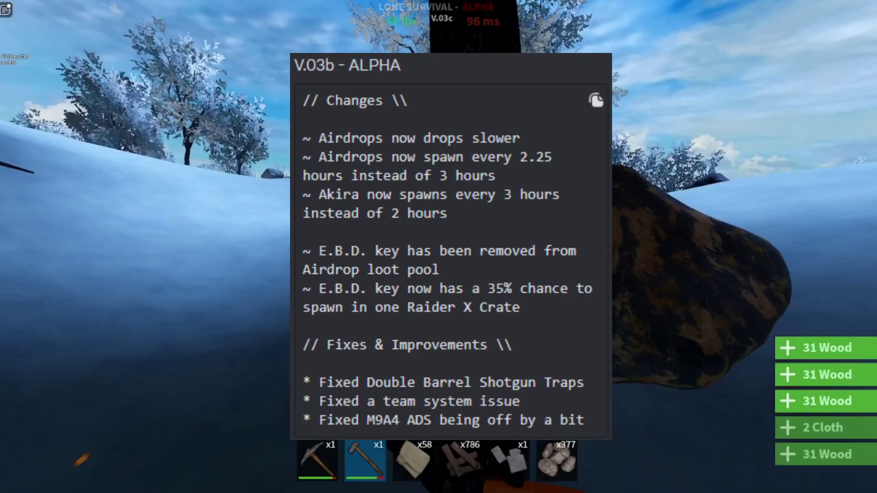
click(439, 246)
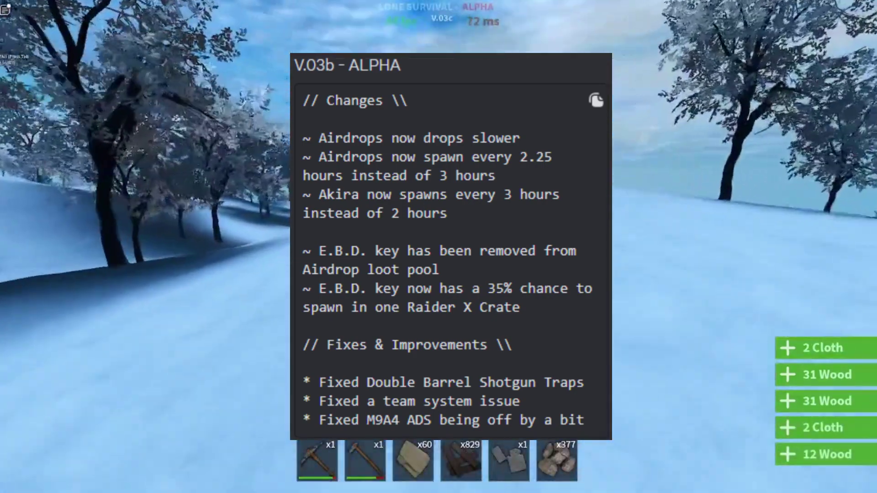
Step: Switch to the pickaxe and mine the rock for iron ore and carbon
key(1)
click(439, 247)
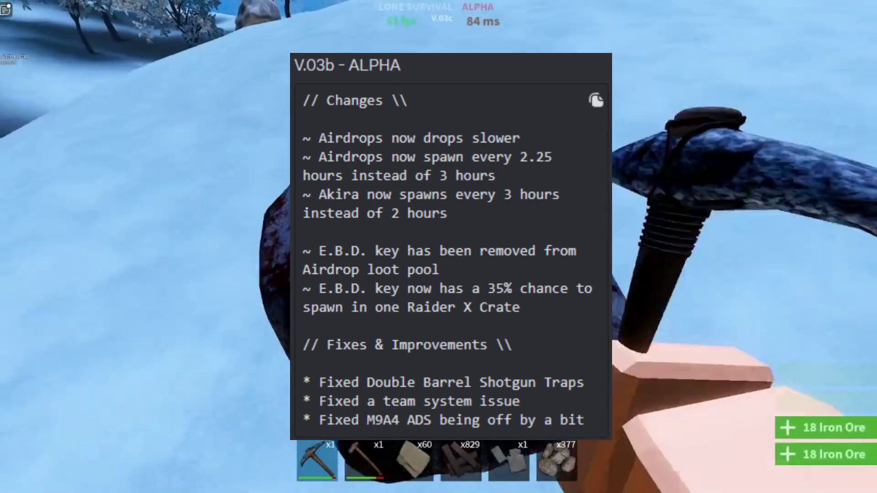
click(439, 247)
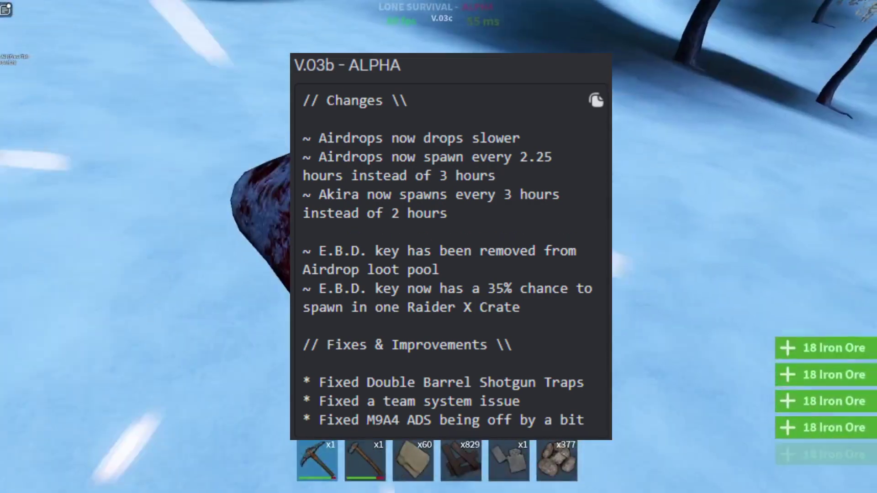
click(439, 247)
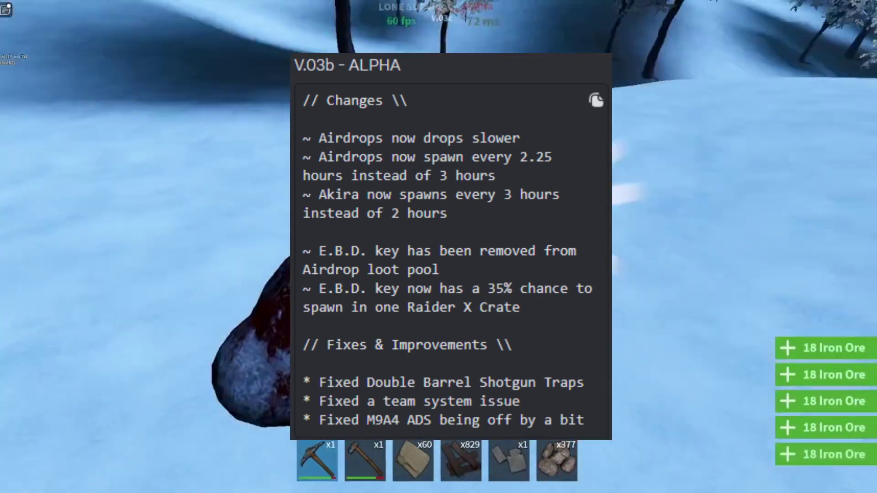
click(438, 246)
click(438, 247)
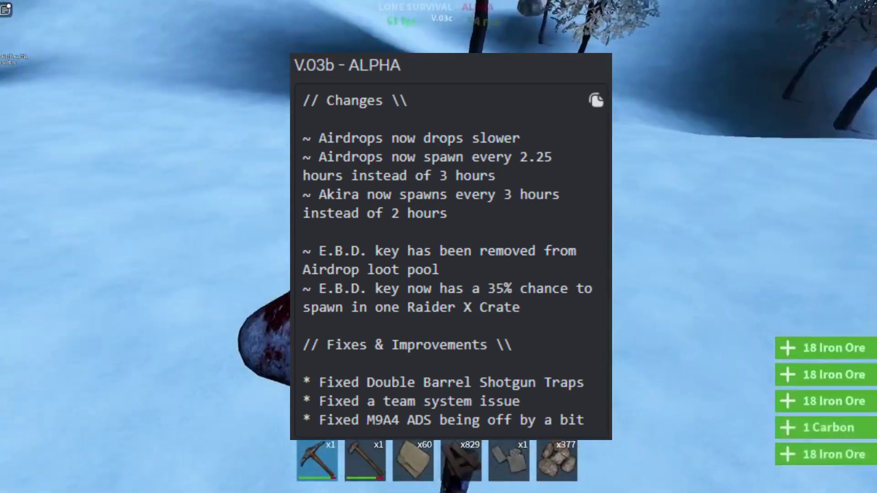
Step: Craft a Construction Tool from wood and equip it from hotbar slot 3
key(Tab)
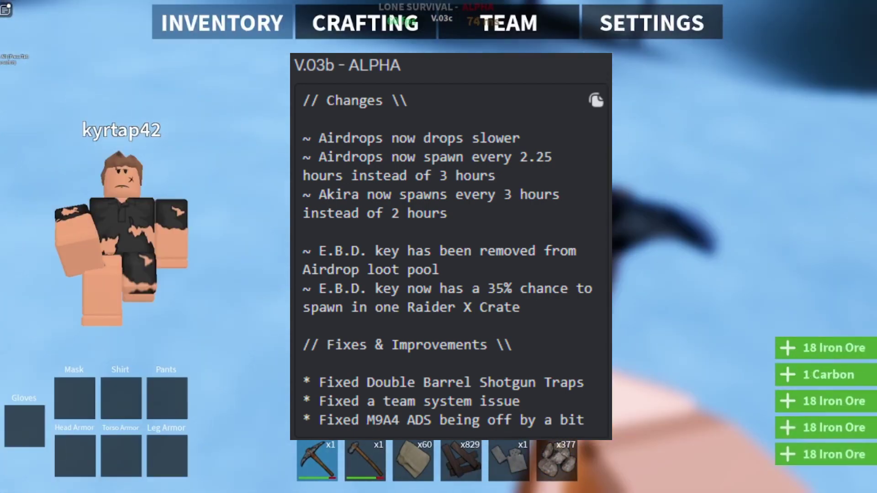
click(410, 29)
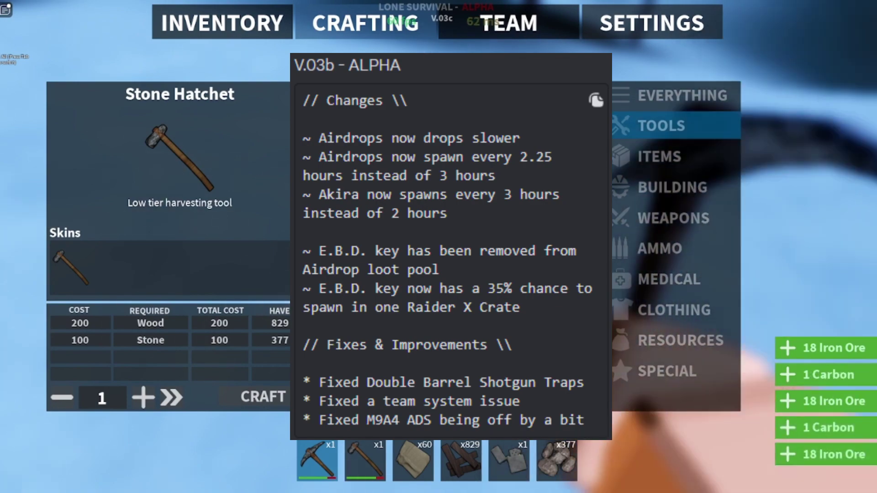
click(233, 395)
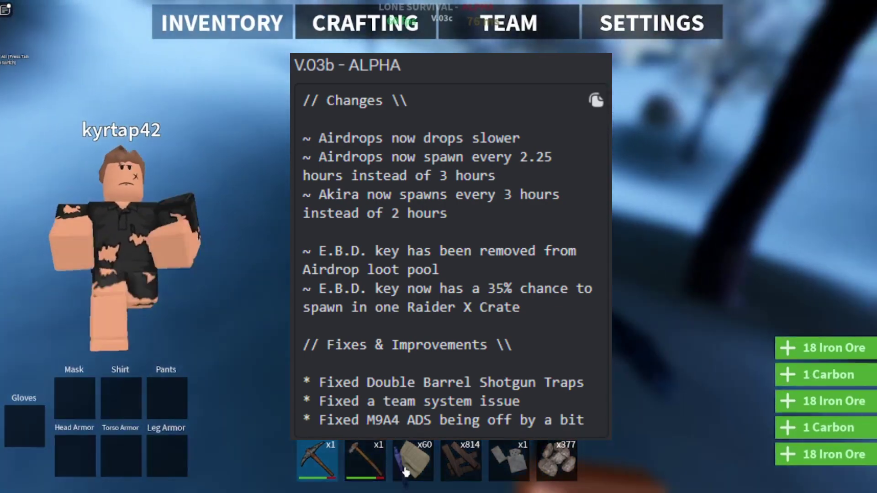
key(Tab)
key(3)
Step: Place a wooden foundation on the snow with walls on its left and right sides
key(m)
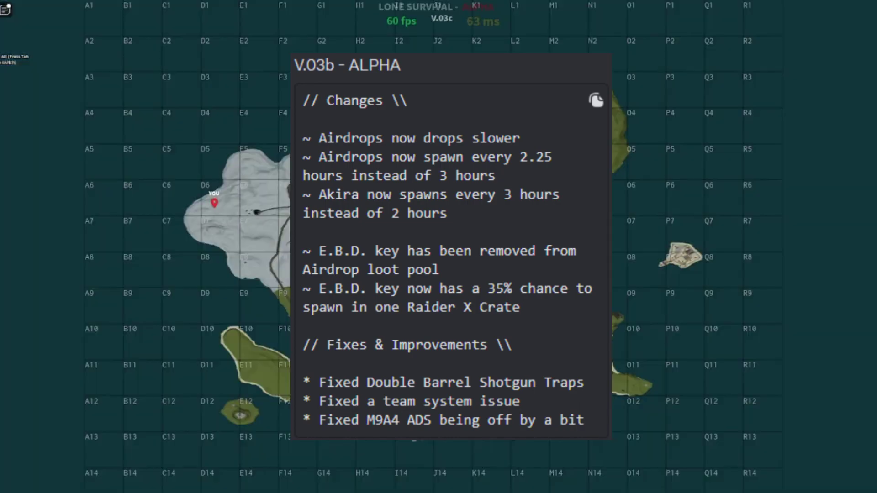
key(m)
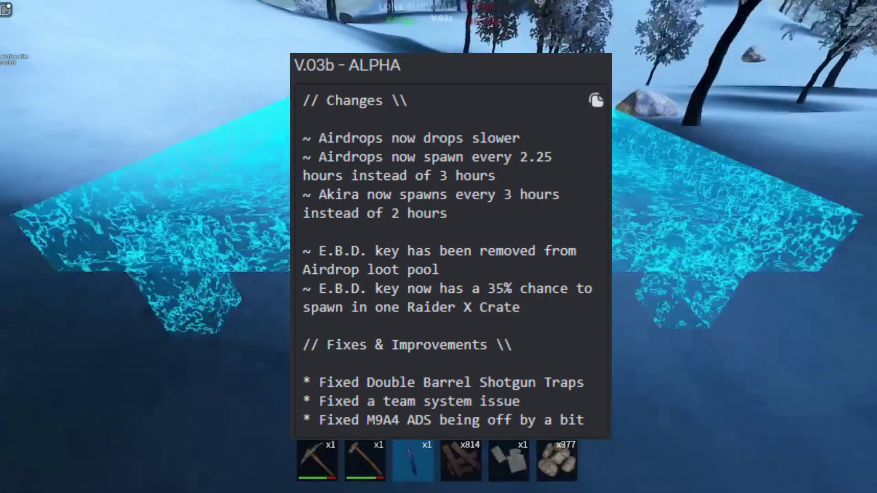
click(439, 247)
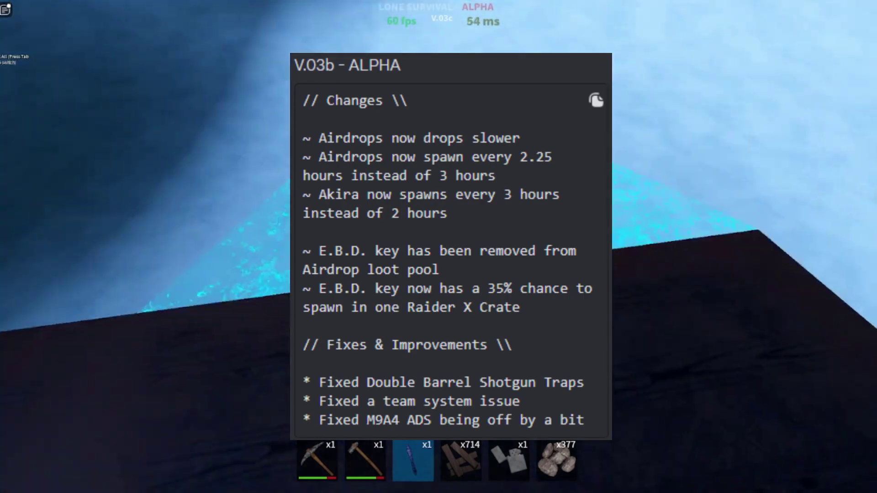
click(439, 247)
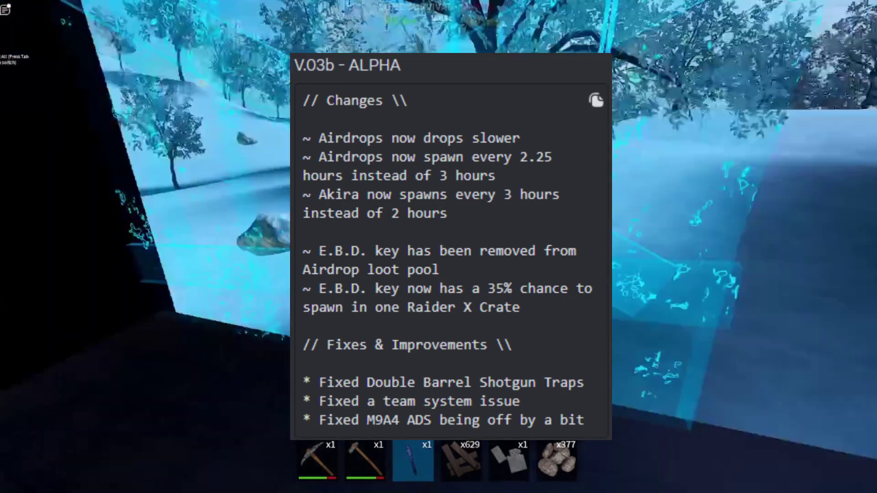
click(438, 247)
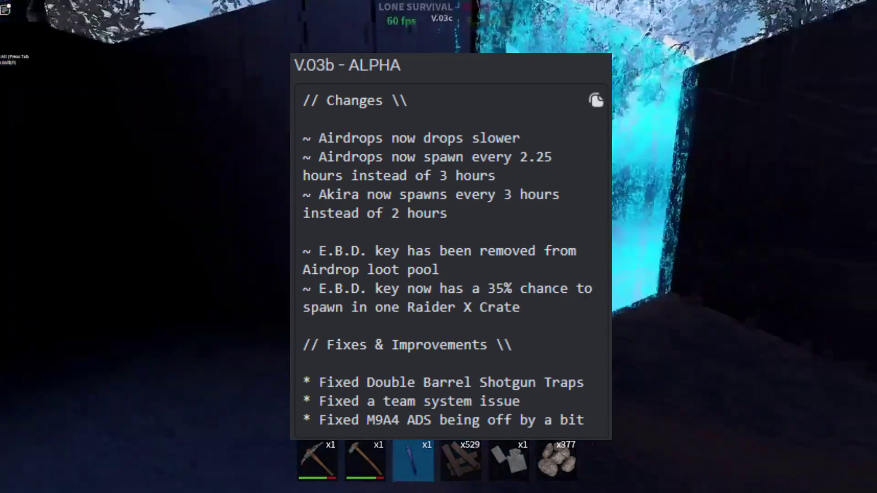
click(439, 247)
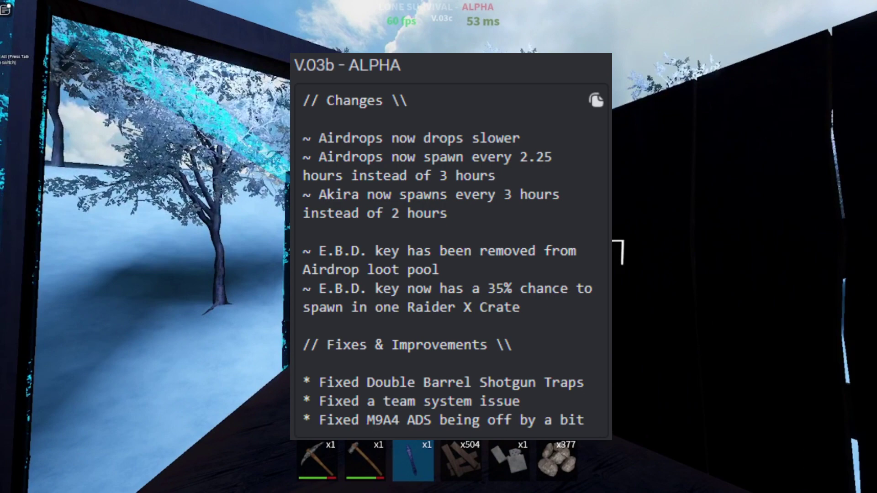
click(439, 247)
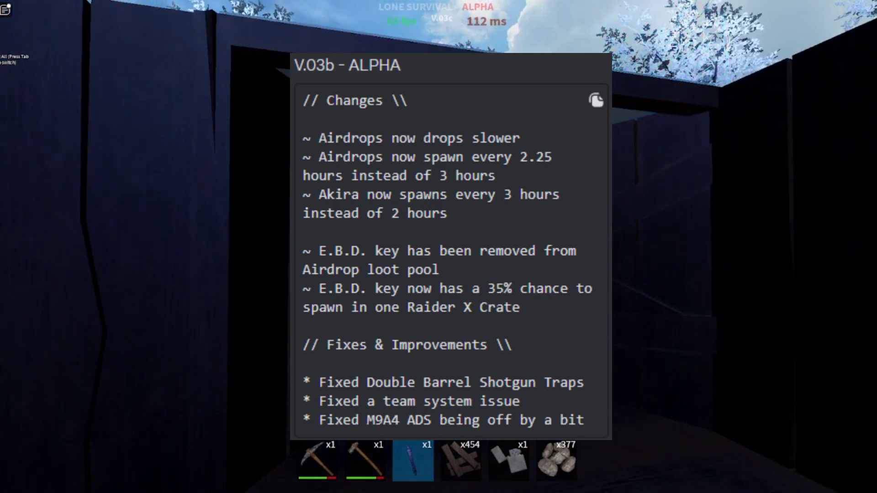
Step: Craft a Wood Door from the crafting menu
key(Tab)
key(Tab)
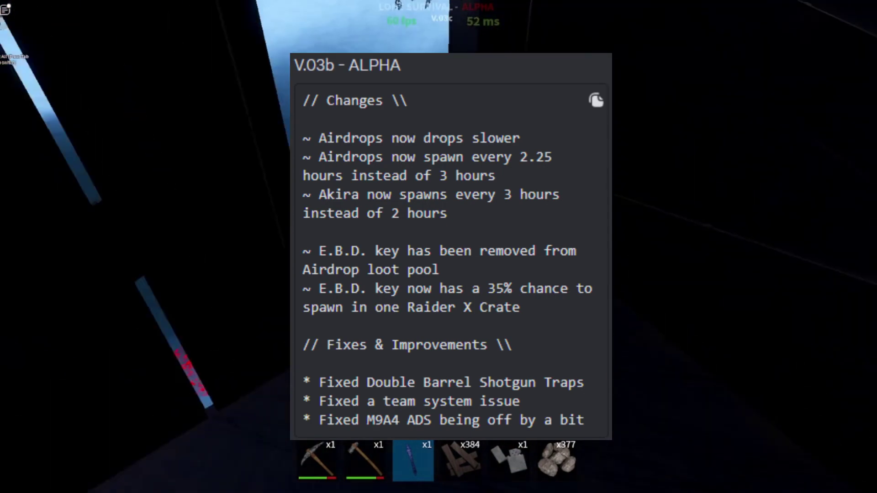
key(c)
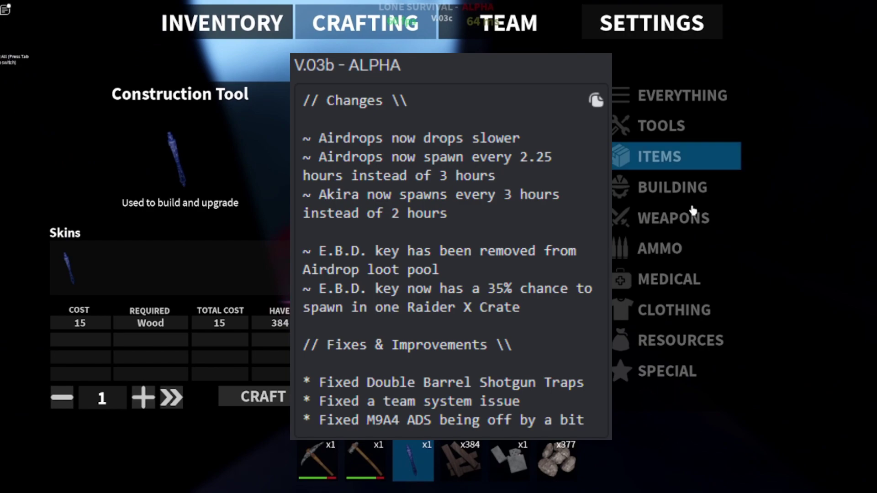
click(264, 398)
key(Tab)
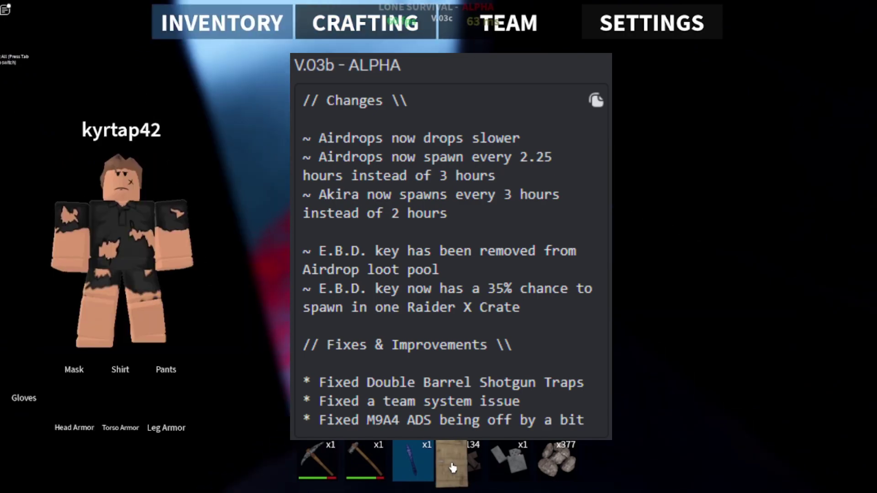
key(Tab)
Step: Equip the hatchet and chop the tree, restocking wood to 413
key(2)
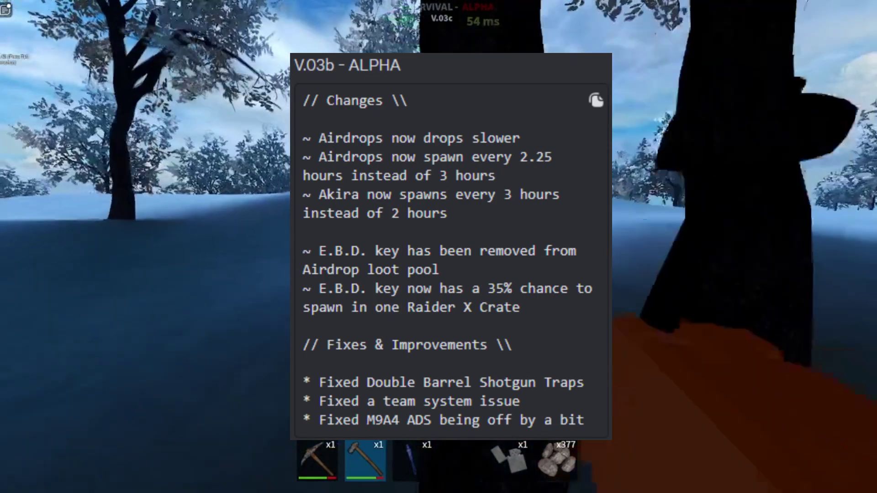
click(439, 246)
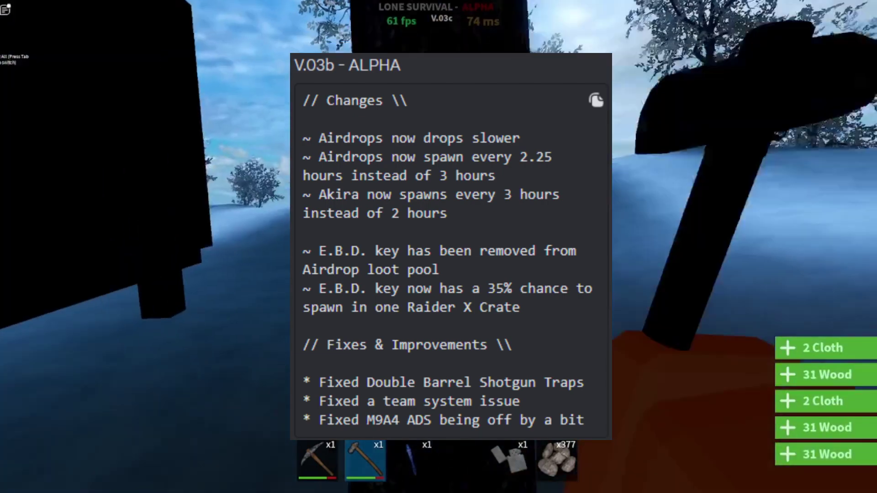
click(439, 246)
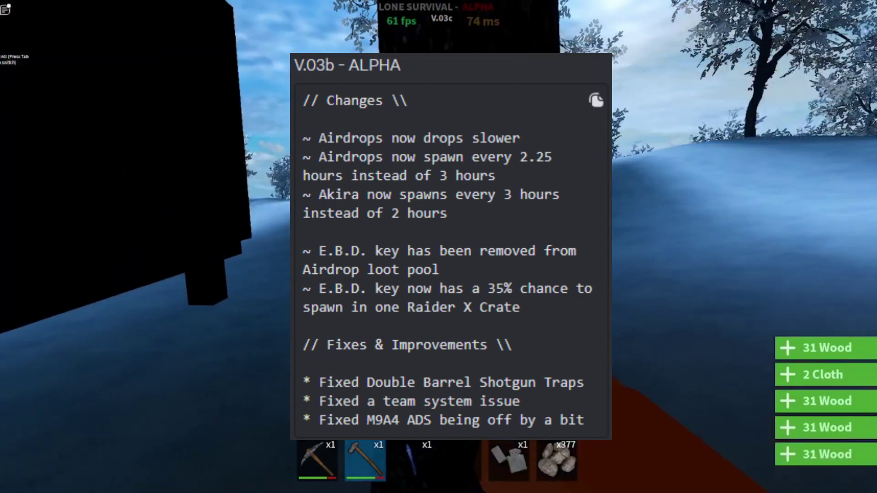
Step: Try crafting a Base Claim, which needs 750 wood against 202 held
key(Tab)
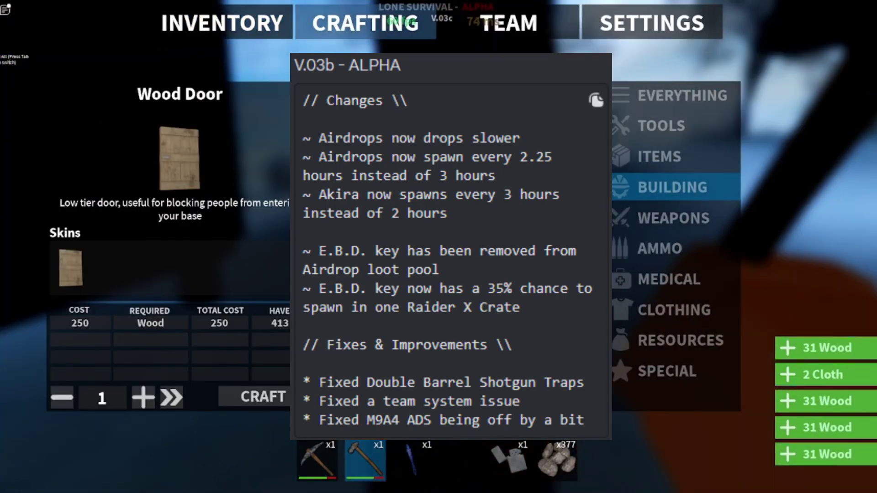
click(731, 126)
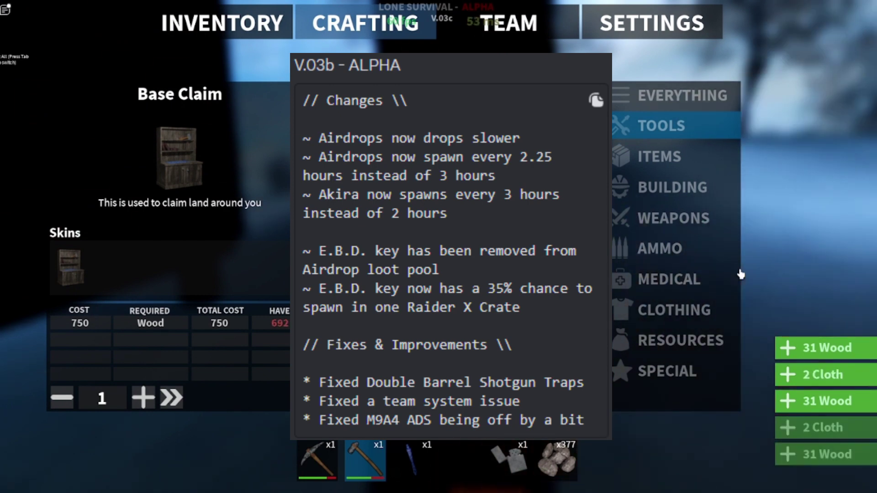
click(247, 396)
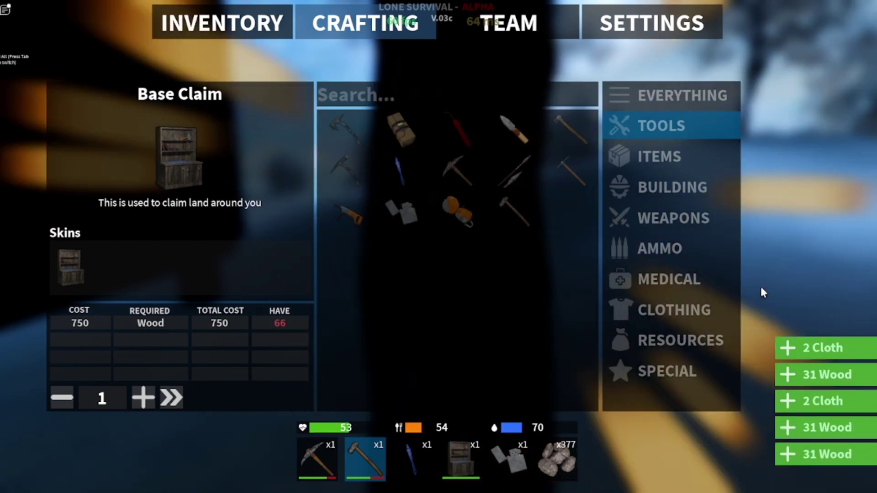
key(Tab)
key(Tab)
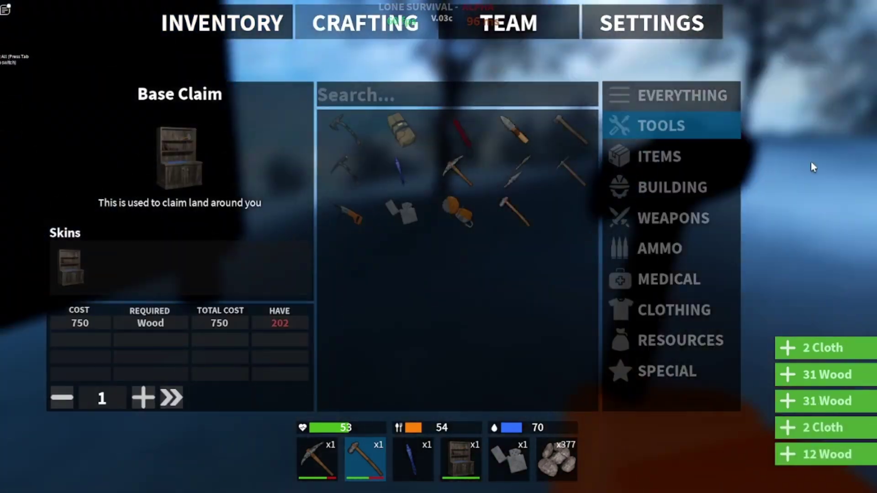
key(Tab)
click(340, 23)
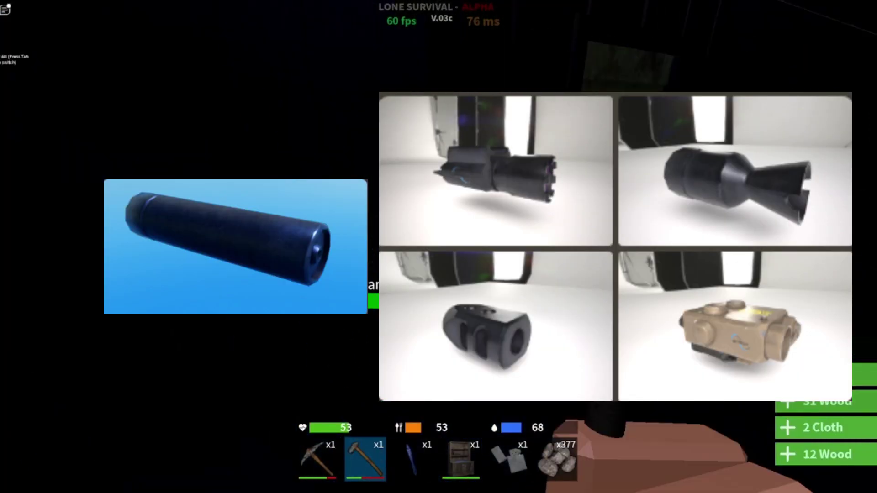
Step: Equip the Base Claim from hotbar slot 4 and set it on the foundation
key(4)
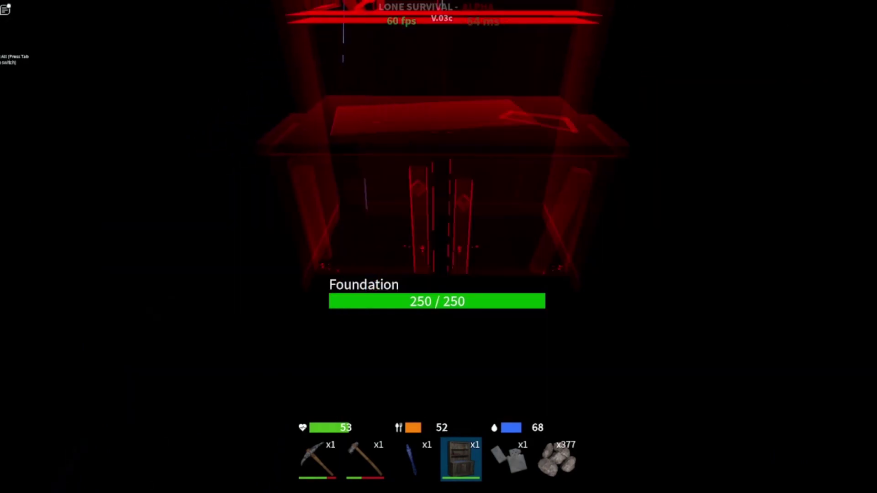
click(437, 245)
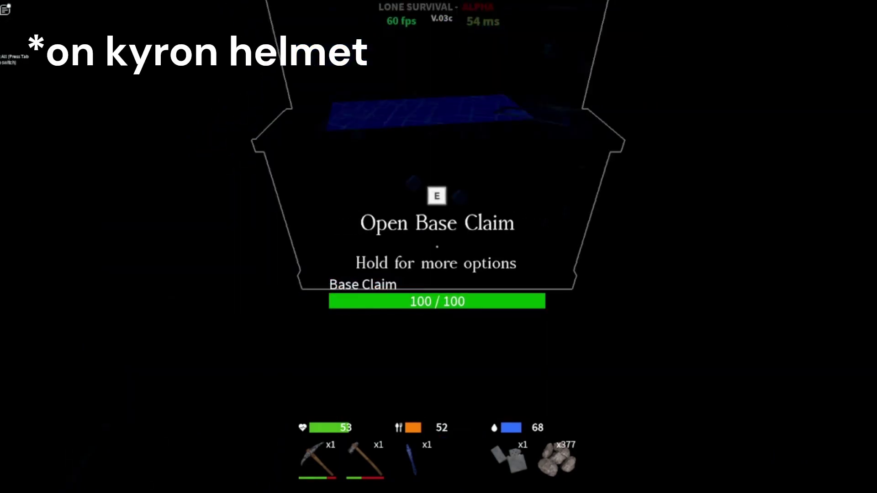